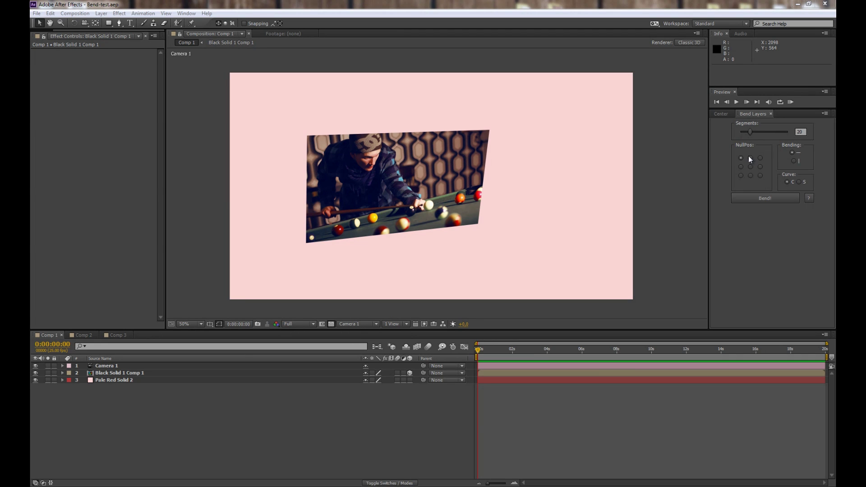
Step: Slice Black Solid 1 Comp 1 into 20 bend segments and select the new BendLayer-Controller layer
left_click(801, 155)
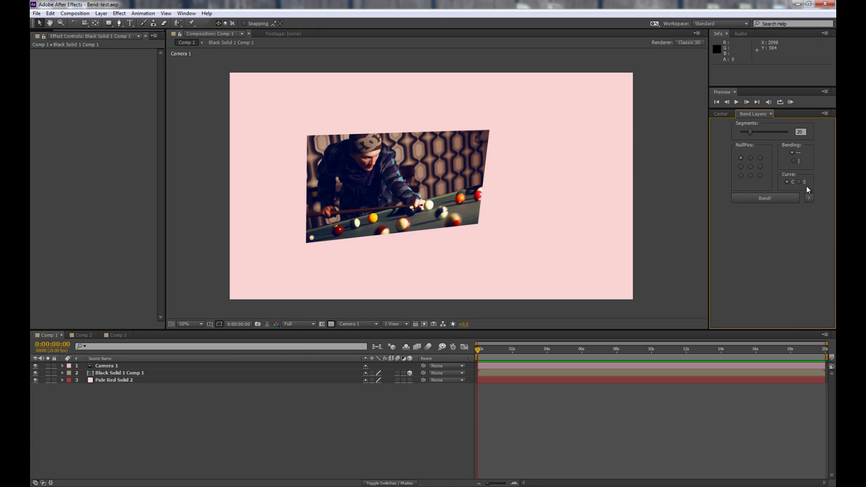
left_click(365, 206)
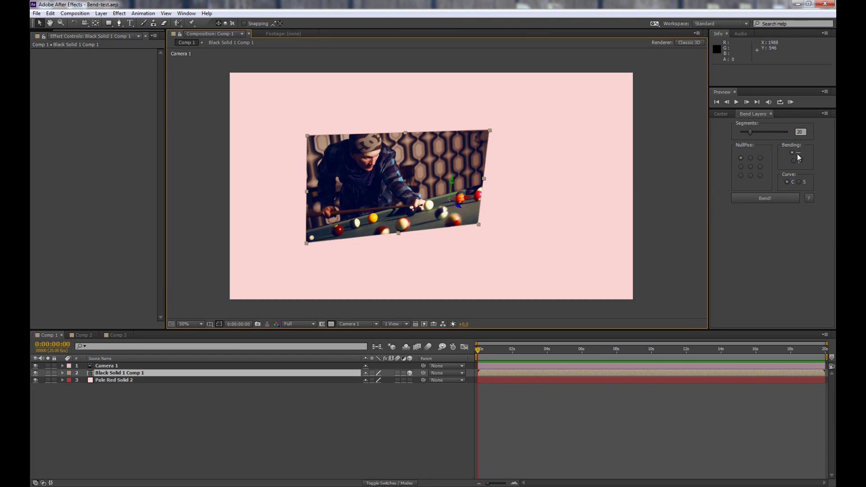
left_click(763, 202)
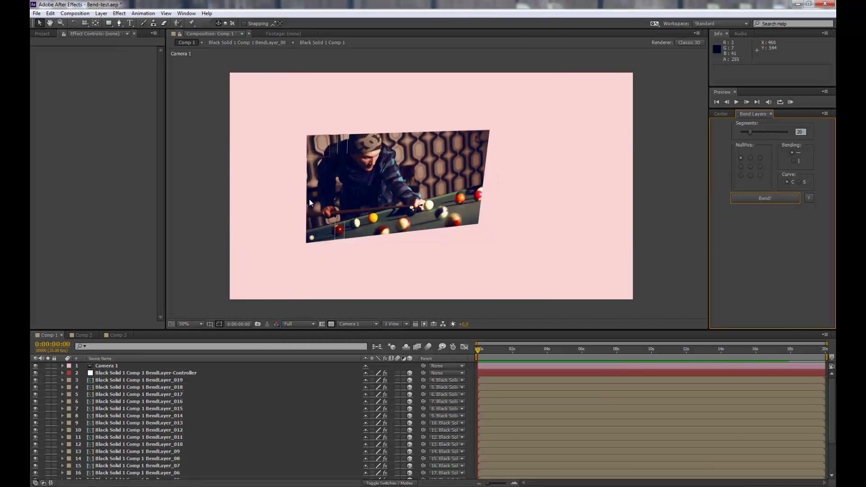
left_click(116, 374)
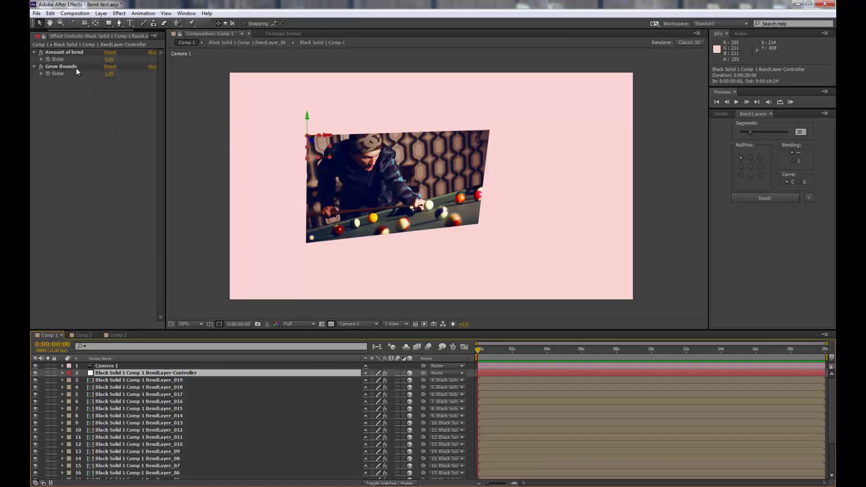
Step: Test an Amount of bend curve on the strip, then undo the bend and the slicing
left_click(71, 53)
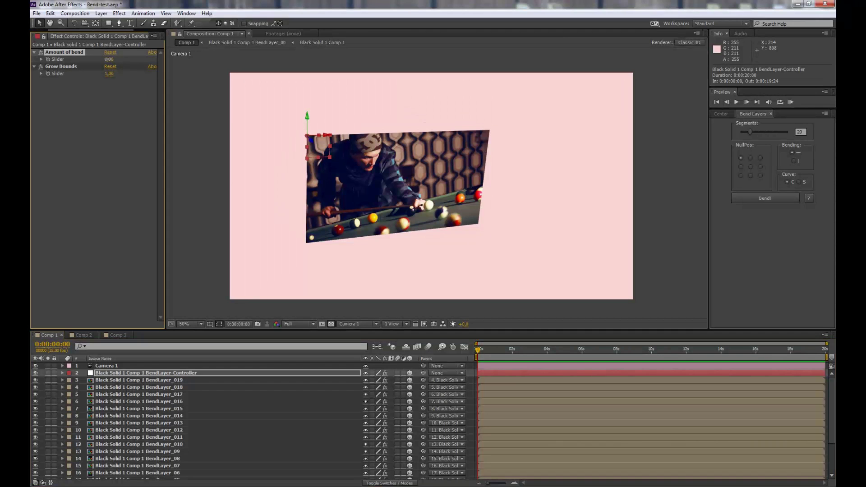
left_click_drag(109, 60, 132, 73)
key("ctrl+z")
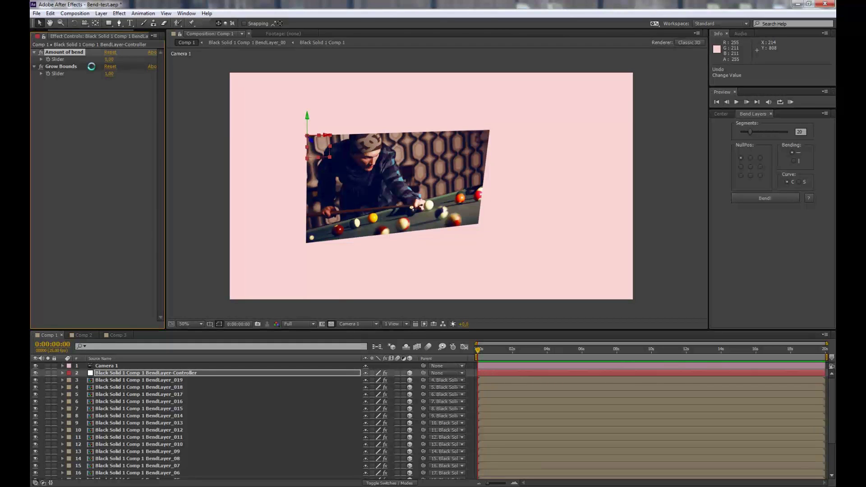
key("ctrl+z")
Step: Re-slice with the bend pivot at top middle, test a bend, and undo both changes
left_click(751, 158)
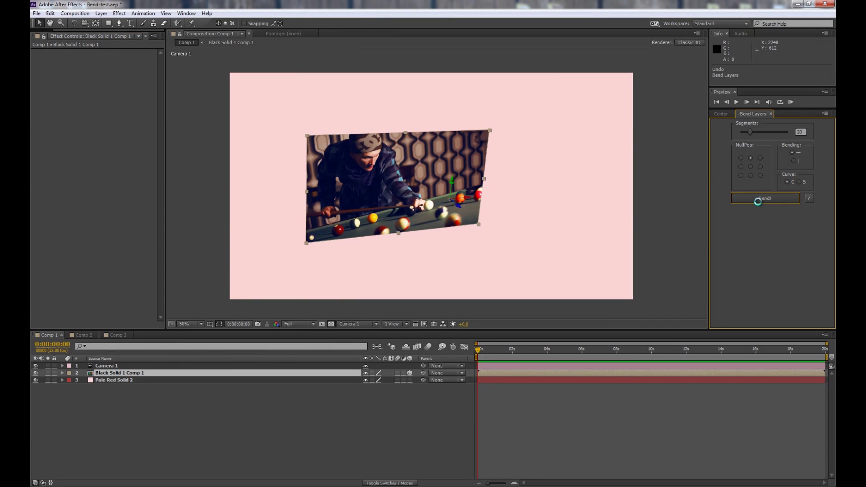
key("Return")
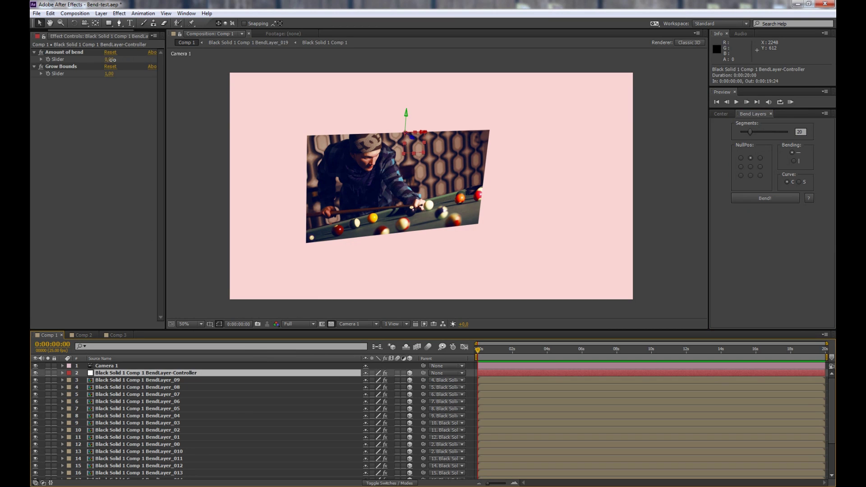
left_click_drag(110, 60, 500, 154)
key("ctrl+z")
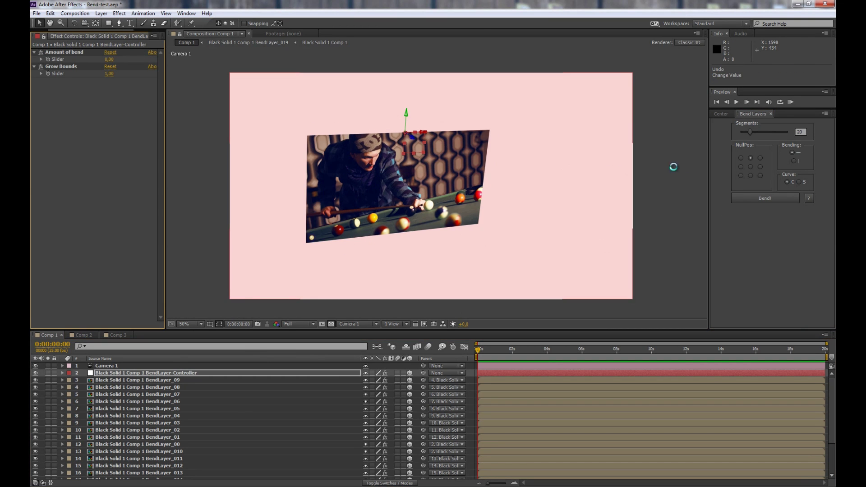
key("ctrl+z")
Step: Re-slice with the pivot at top right, test a bend, and undo back to the flat photo layer
left_click(760, 158)
left_click(766, 198)
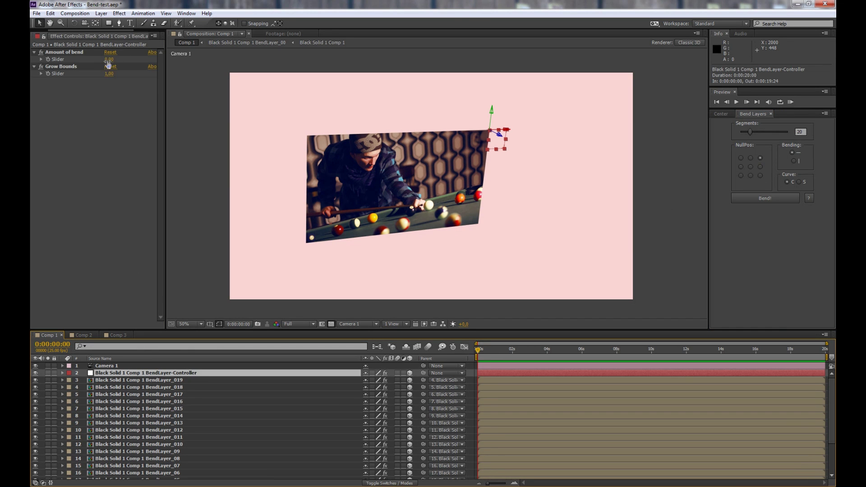
left_click_drag(109, 59, 461, 132)
key("ctrl+z")
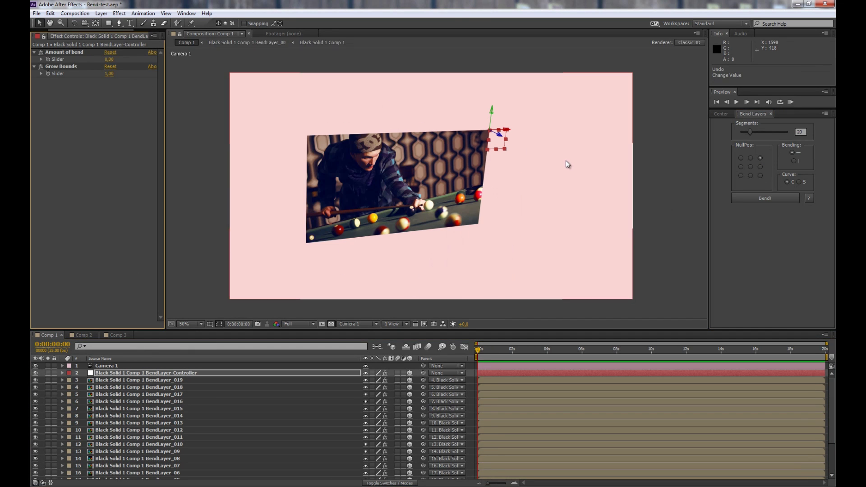
key("ctrl+z")
Step: Re-slice the photo with a top-left pivot and S curve, test the S-wave, and undo the bend to 0
left_click(741, 158)
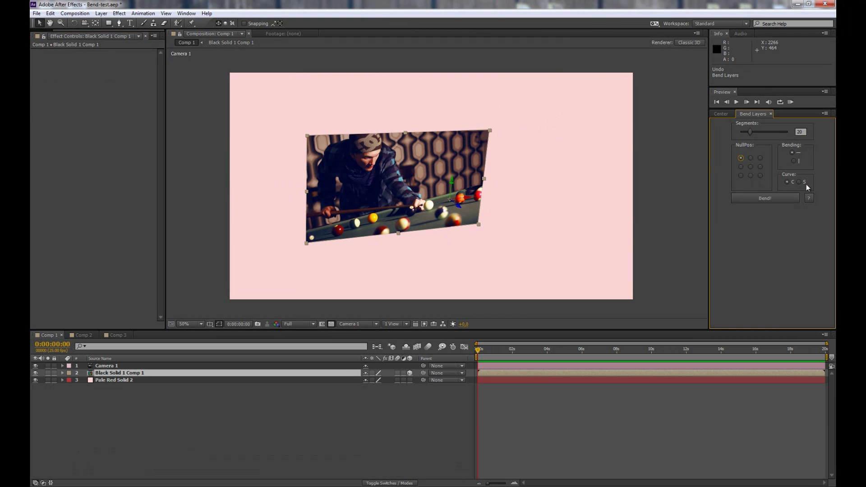
left_click(800, 182)
left_click(773, 198)
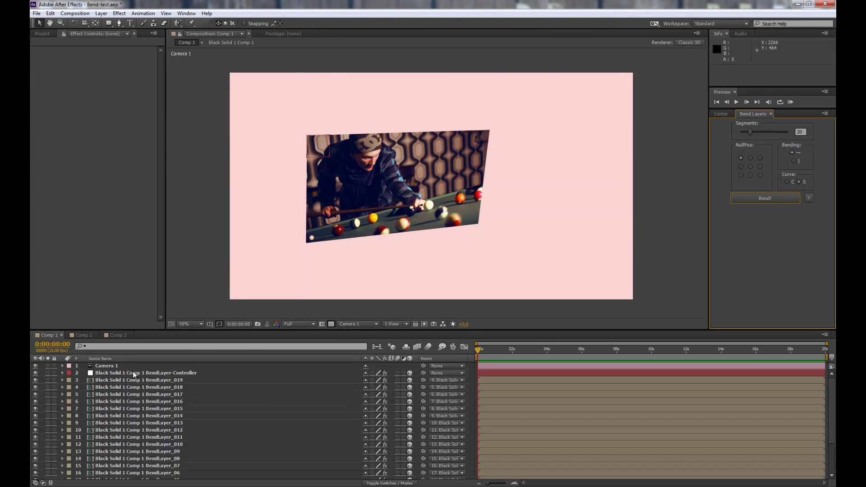
left_click(129, 372)
left_click_drag(109, 59, 154, 69)
key("ctrl+z")
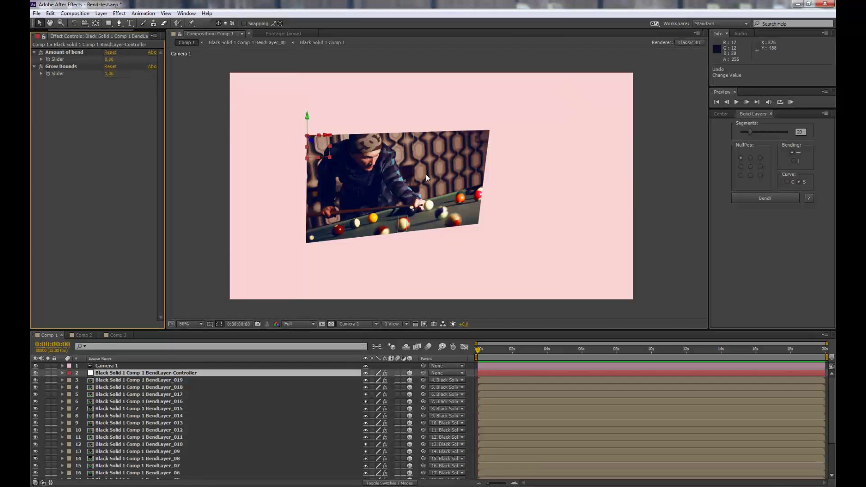
Step: View at 100%, raise Grow Bounds to 89, try a bend, and reset Amount of bend to 0
key("Return")
key("slash")
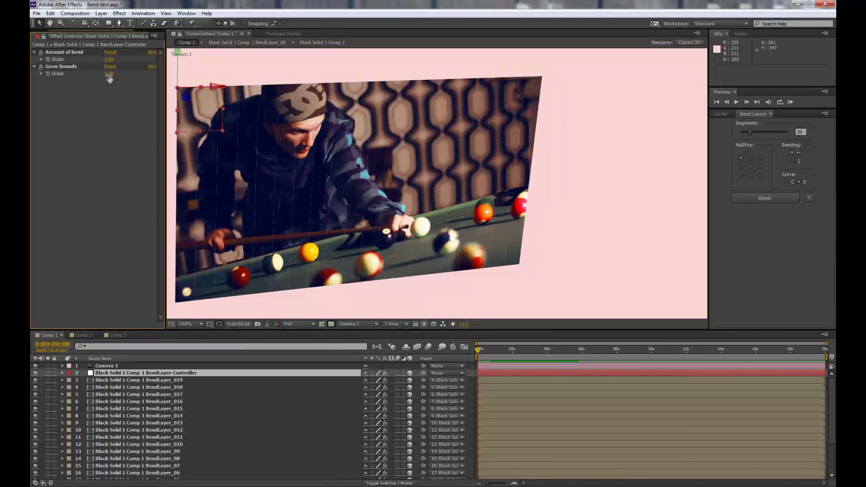
left_click_drag(108, 73, 150, 74)
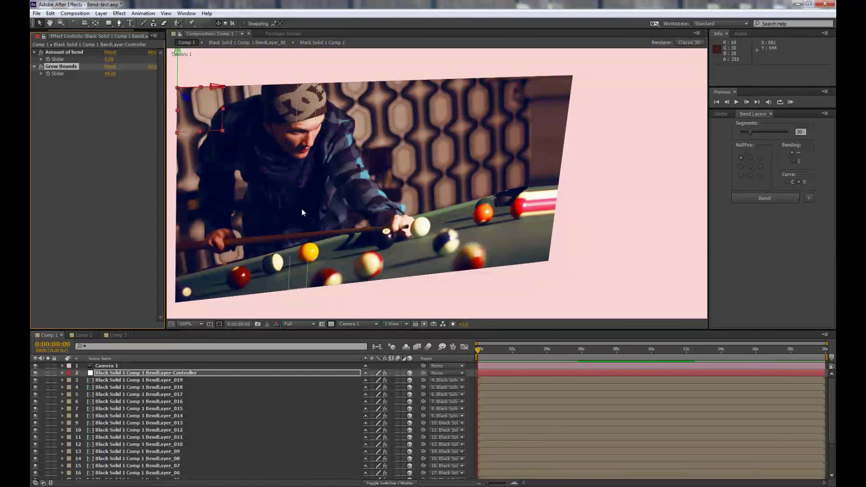
mouse_move(111, 60)
left_mouse_down()
mouse_move(158, 62)
mouse_move(81, 68)
mouse_move(110, 74)
left_mouse_up()
left_click(110, 74)
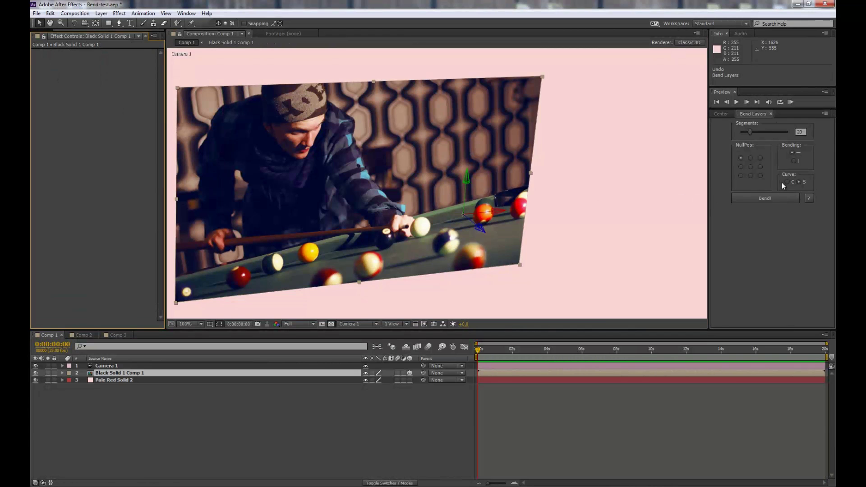
Step: Re-slice into 20 C-curve segments, bend the strip to -23, and lower Grow Bounds to 1
left_click(787, 182)
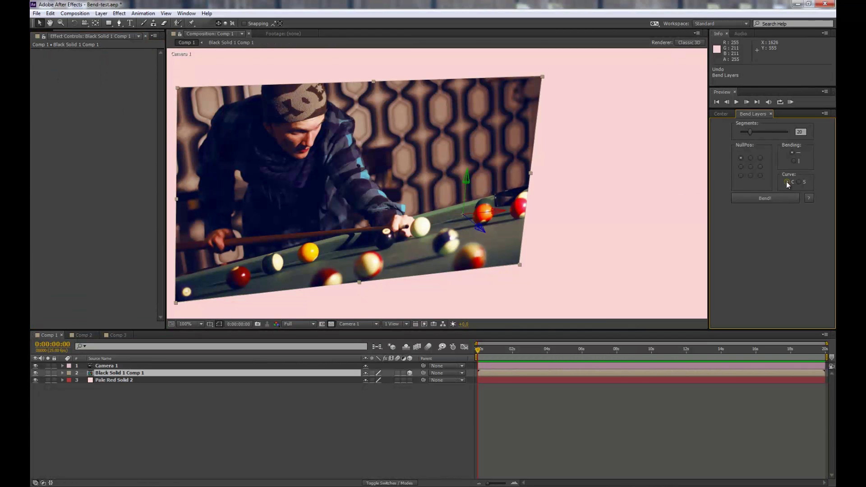
left_click(783, 199)
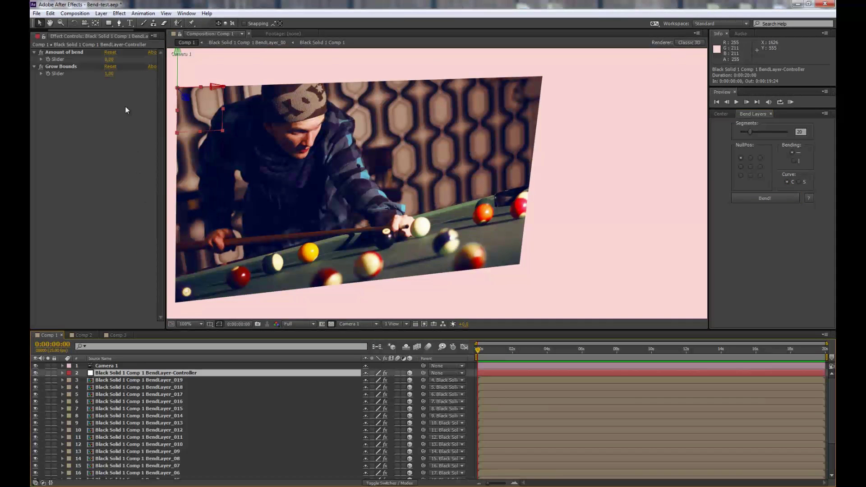
mouse_move(109, 74)
left_mouse_down()
mouse_move(118, 56)
mouse_move(141, 59)
mouse_move(81, 61)
left_mouse_up()
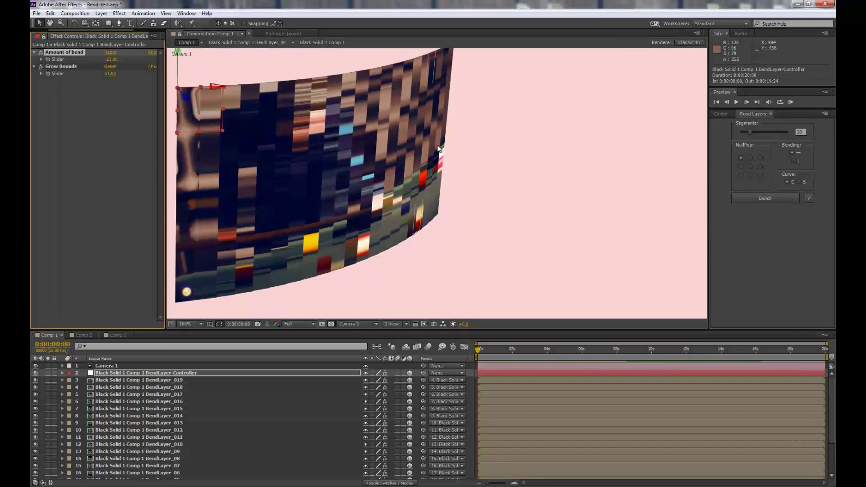
left_click_drag(111, 73, 112, 122)
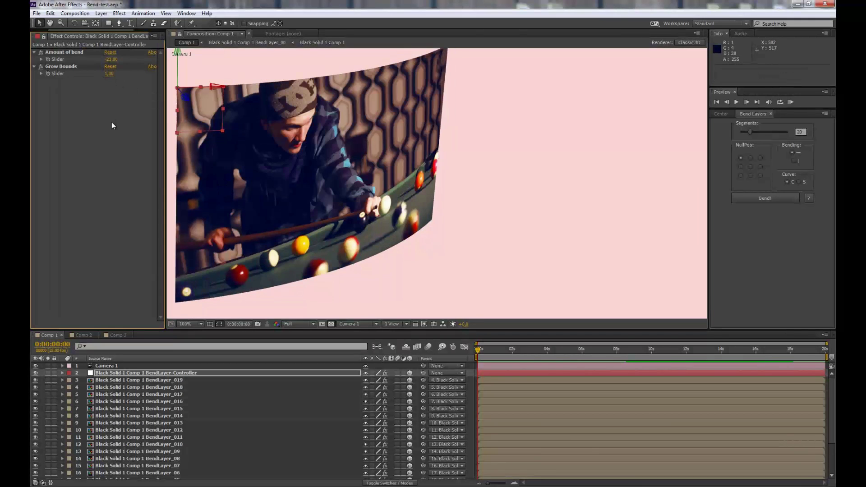
Step: Open Comp 3 and turn on visibility for photo layers 4–12
left_click(84, 334)
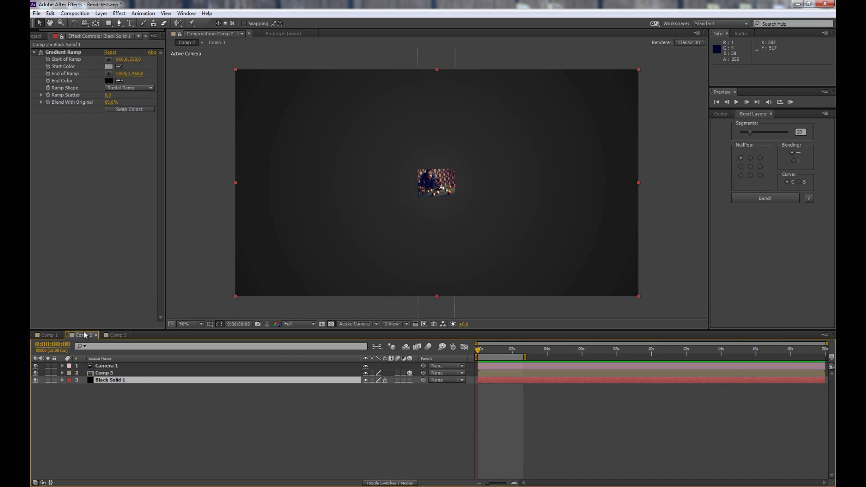
left_click(436, 182)
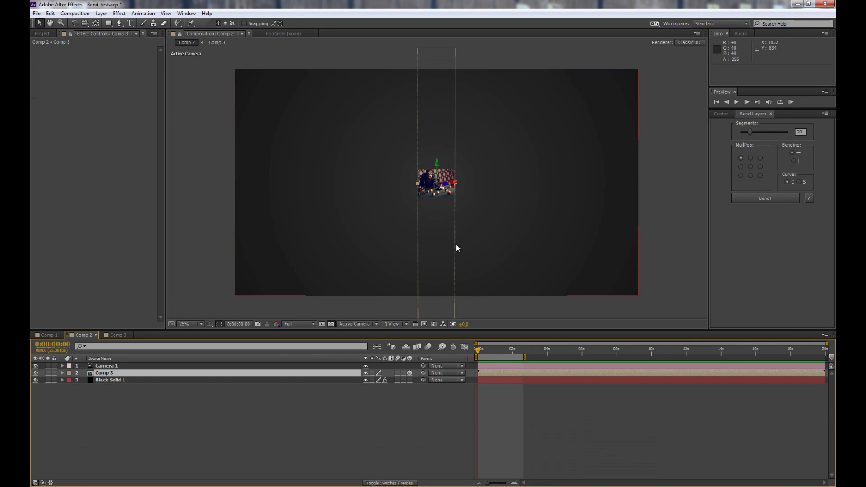
key("comma")
key("period")
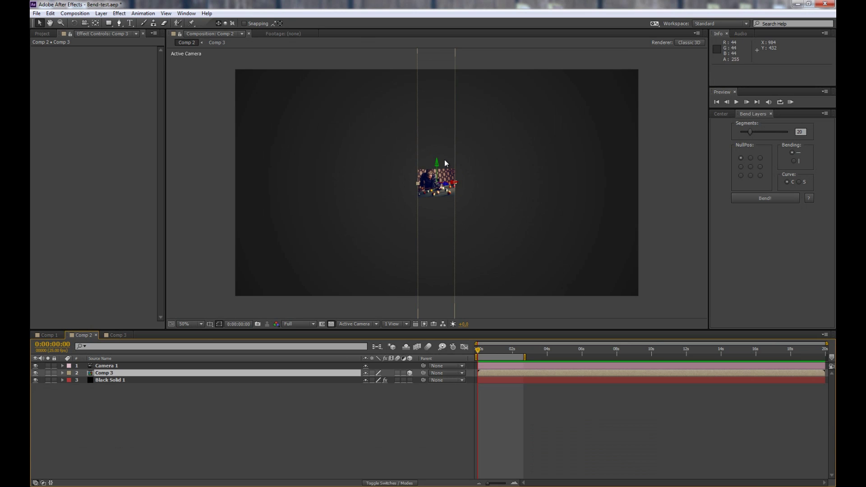
left_click(117, 336)
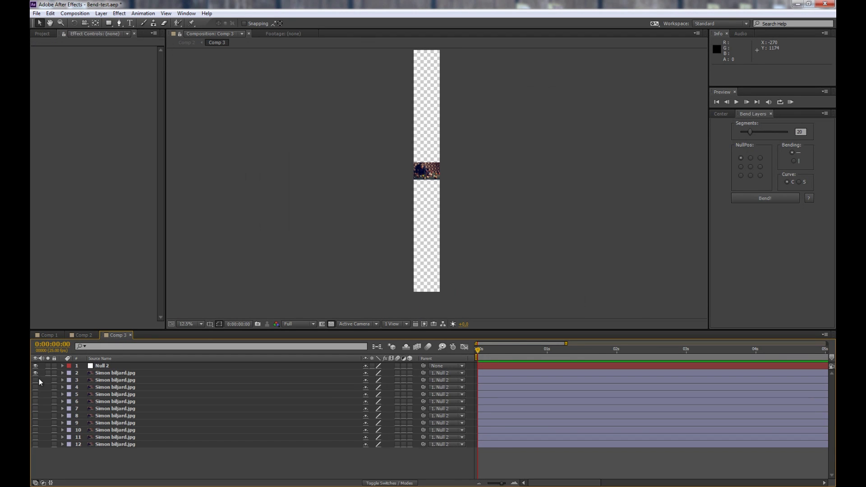
left_click_drag(35, 385, 36, 437)
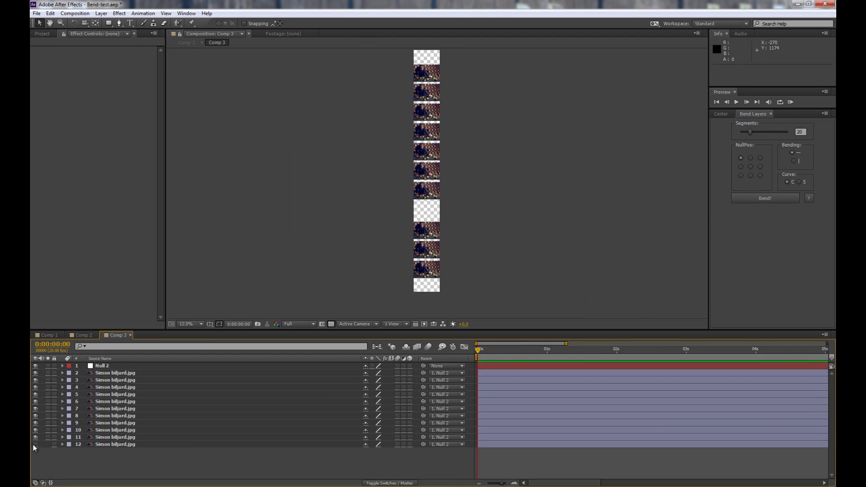
left_click(35, 445)
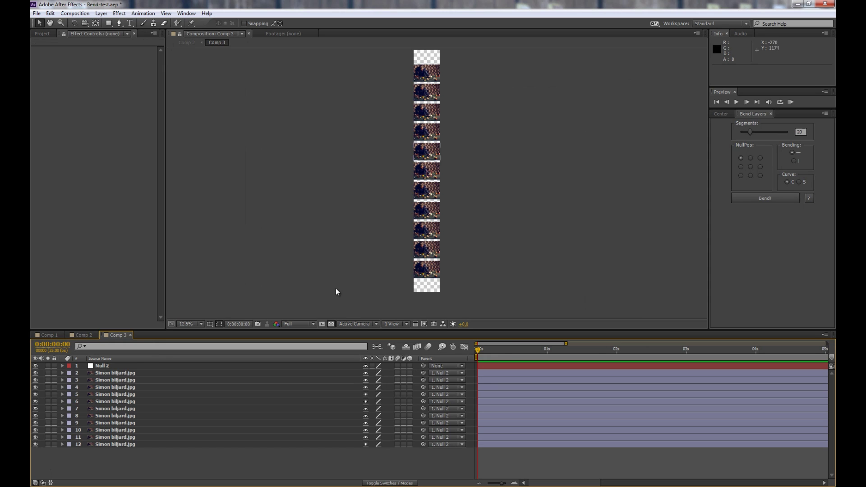
Step: Keyframe Null 2's Position sliding it down 404 pixels by two seconds, then return to Comp 2
left_click(129, 367)
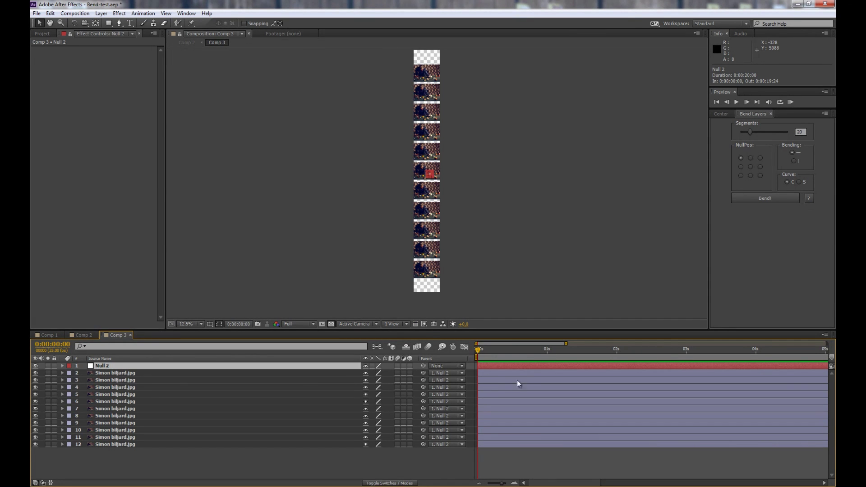
key("p")
key("period")
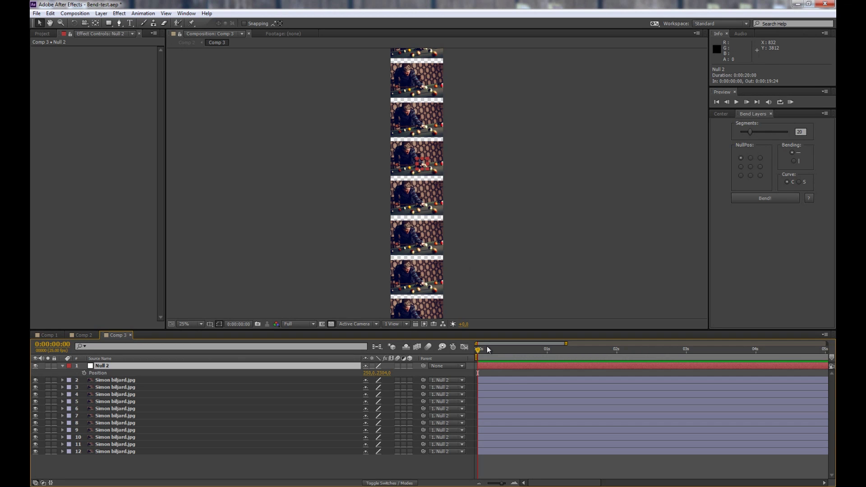
left_click(513, 348)
left_click(84, 373)
key("shift+Page_Down")
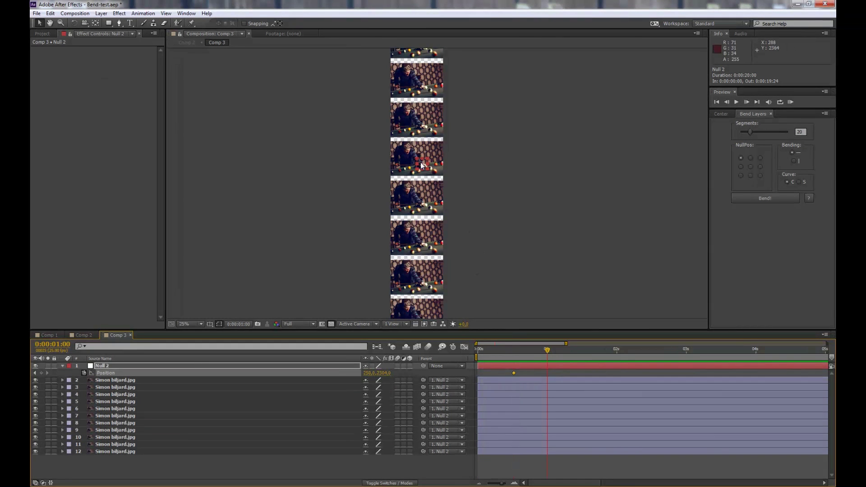
left_click_drag(422, 163, 422, 189)
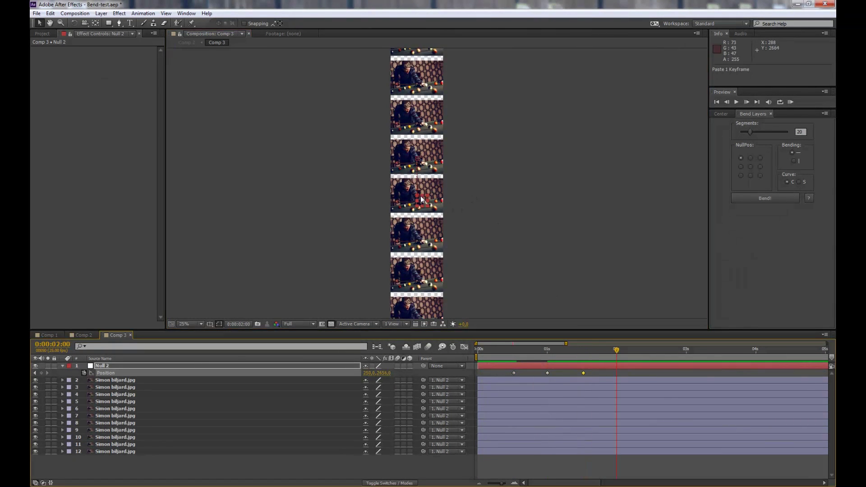
left_click_drag(422, 199, 423, 245)
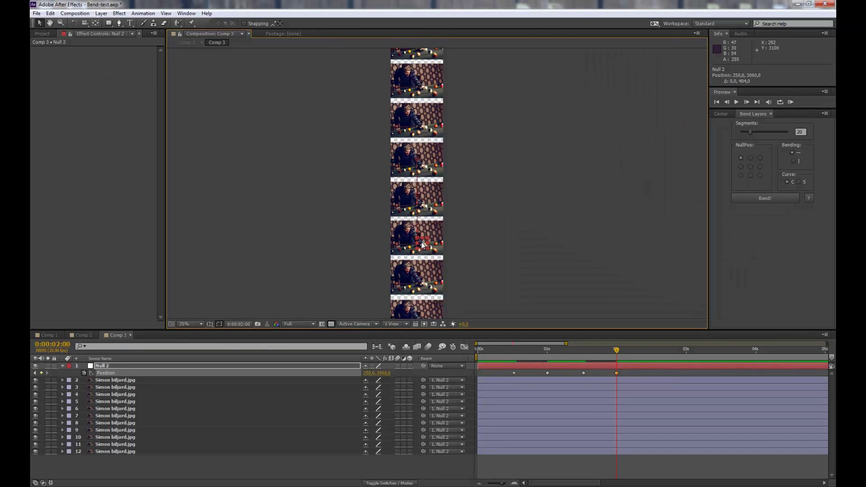
left_click(88, 336)
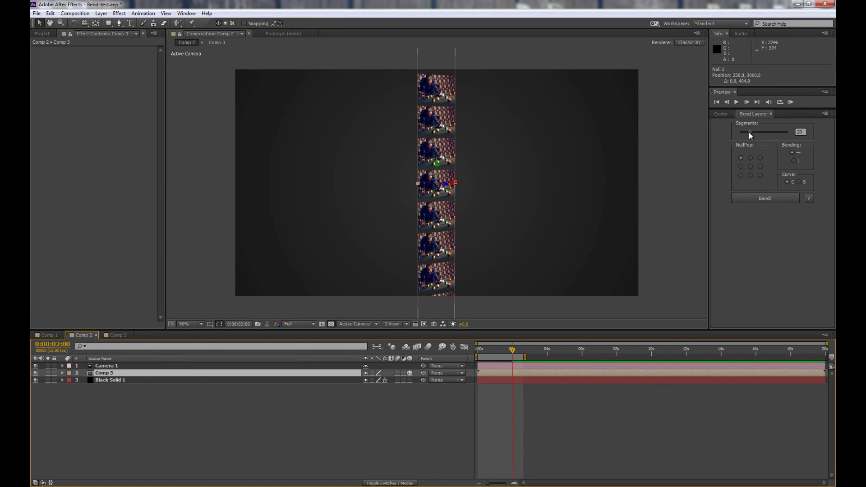
Step: Slice the Comp 3 layer into 58 vertical bend segments with a centred NullPos
left_click_drag(751, 132, 767, 134)
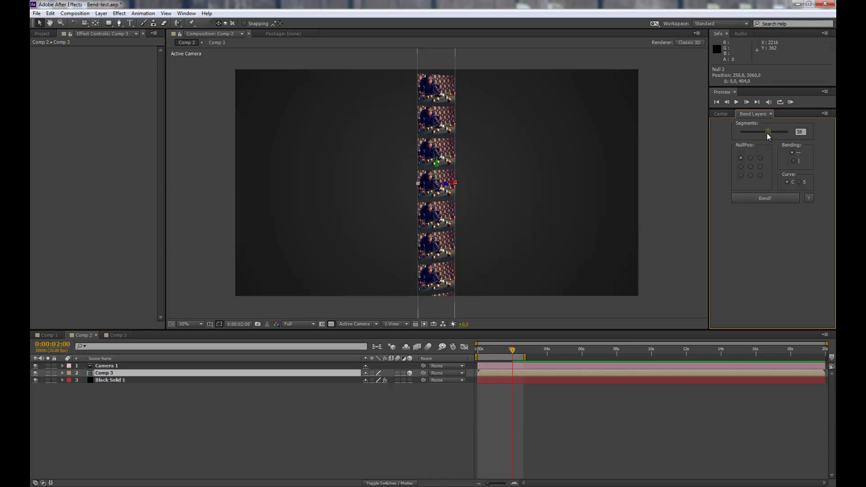
left_click(795, 161)
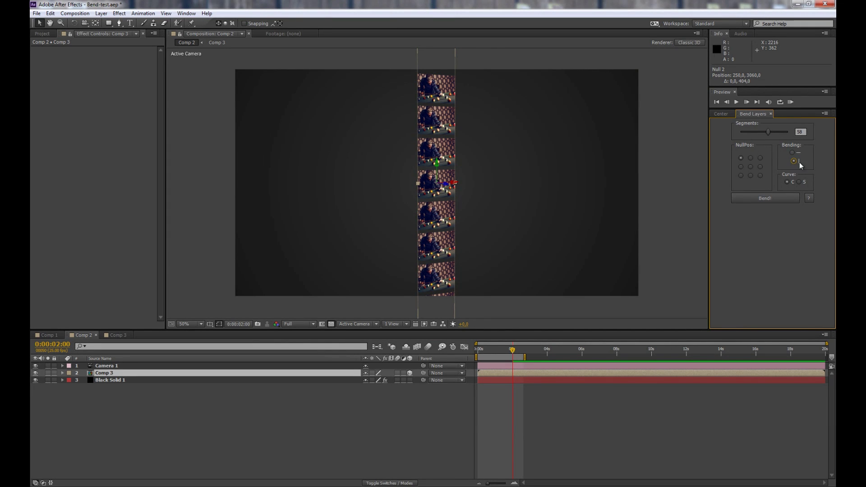
left_click(752, 167)
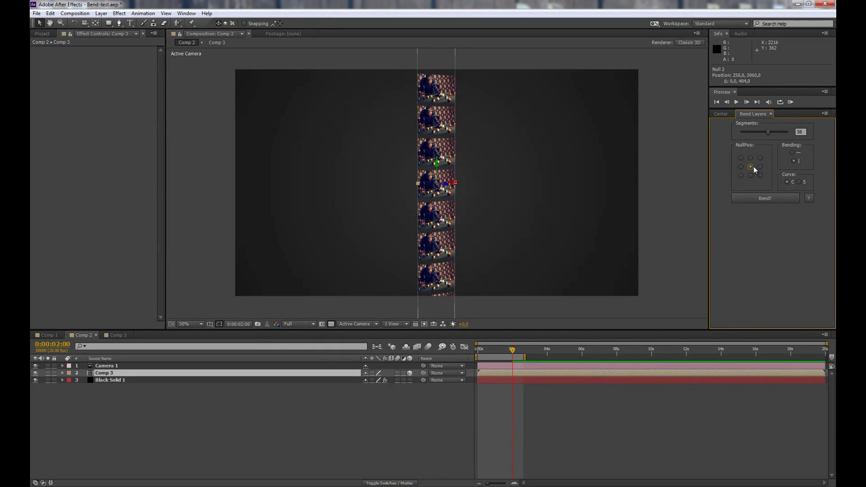
left_click(776, 198)
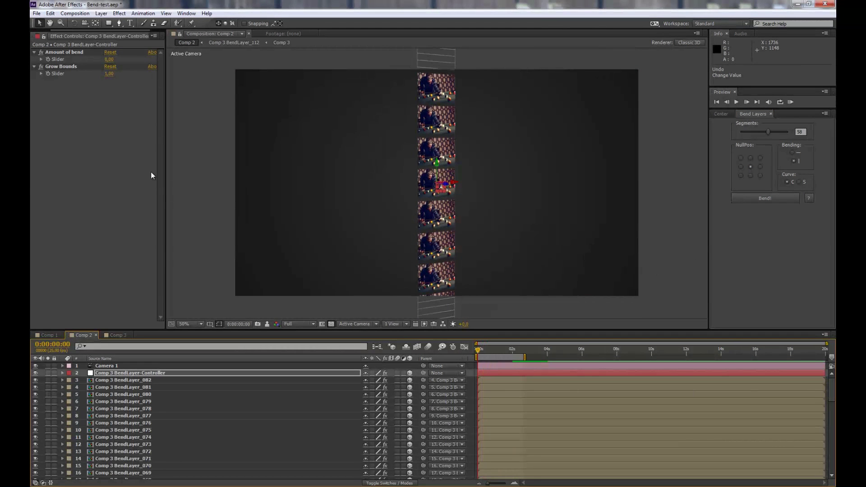
Step: Set Amount of bend to 14 and turn Camera 1's Depth of Field on
mouse_move(109, 59)
left_mouse_down()
mouse_move(117, 58)
mouse_move(107, 58)
left_mouse_up()
left_click(89, 366)
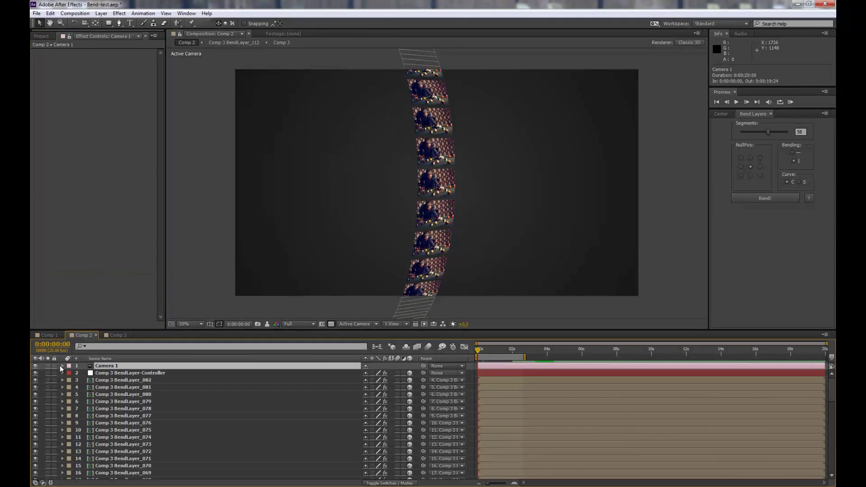
left_click(63, 366)
left_click(70, 381)
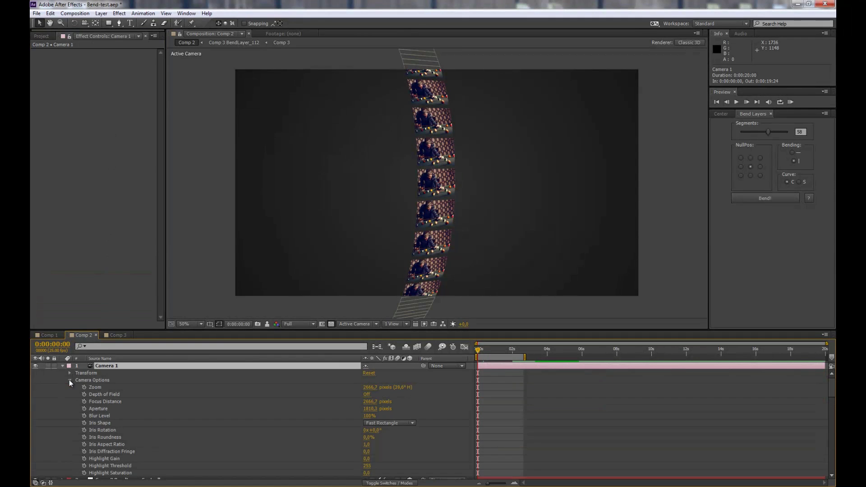
left_click(367, 395)
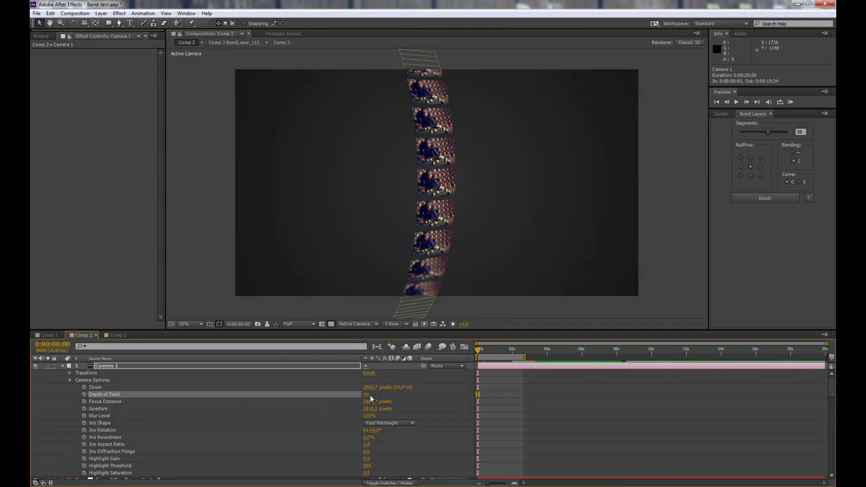
left_click(62, 366)
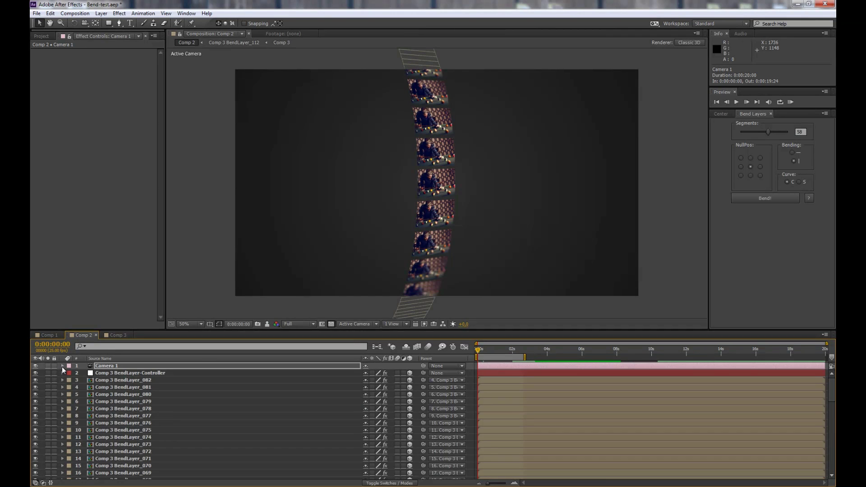